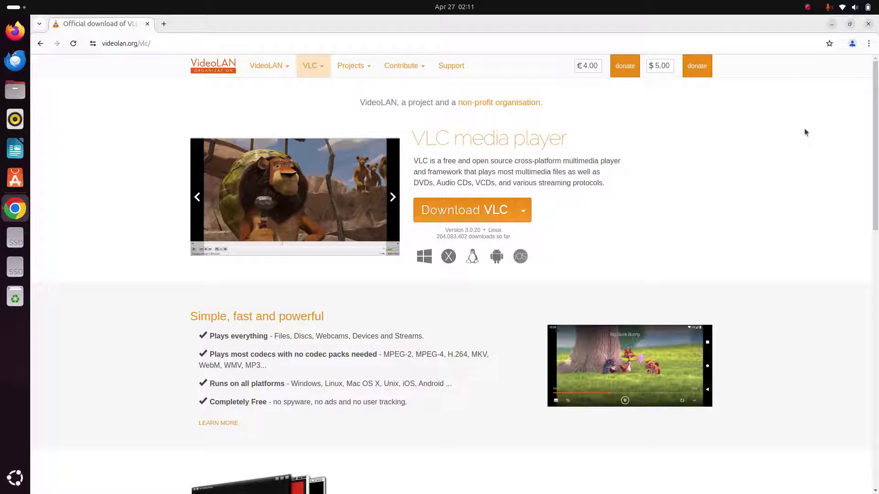
Minimize the Chrome window showing the VLC download page to reveal the desktop.
click(830, 25)
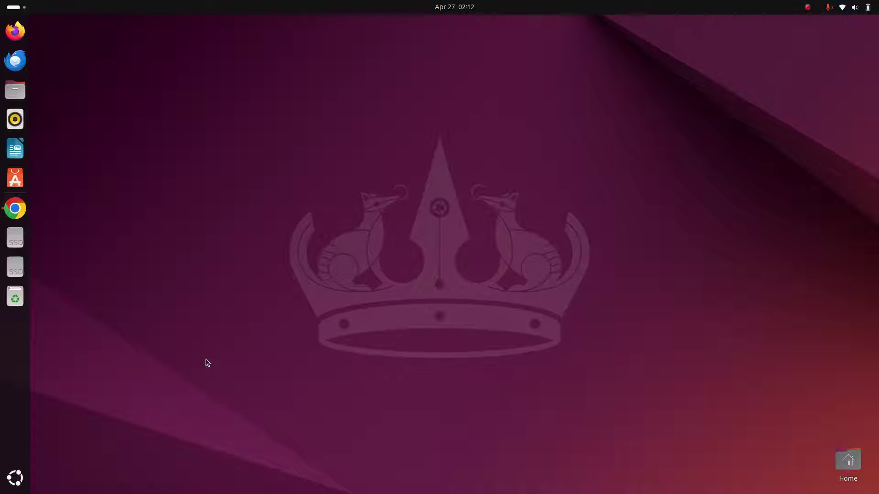
Open a new GNOME Terminal window with Ctrl+Alt+T and maximize it.
key(ctrl+alt+t)
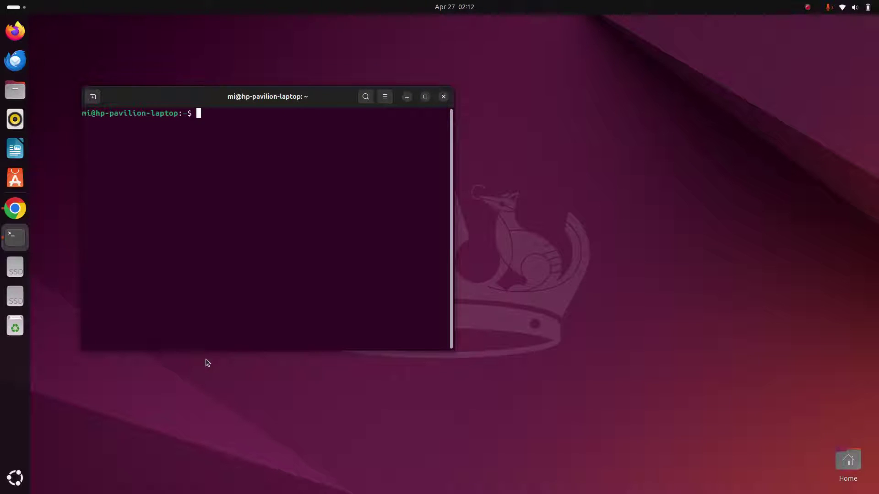
click(425, 97)
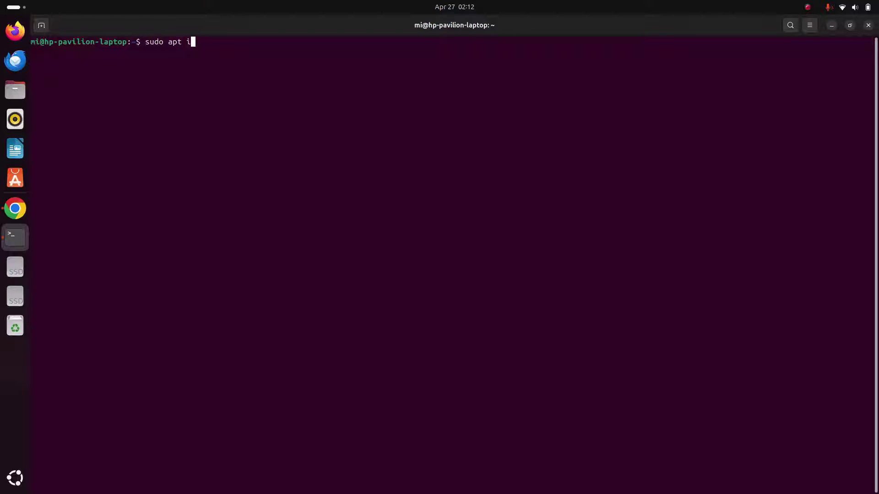
text(ns)
text(tal)
text(l vl)
text(c)
Run 'sudo apt install vlc' at the terminal prompt.
key(Return)
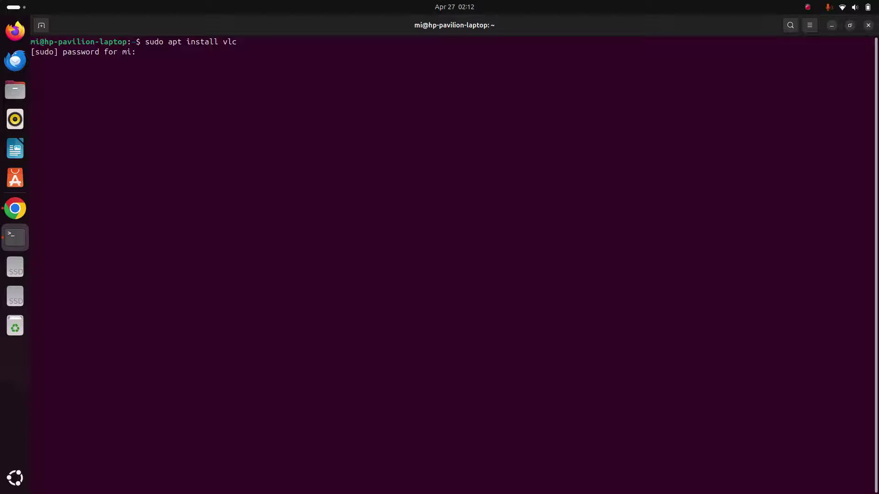
Submit the sudo password and answer Y to install VLC and its 47 packages.
key(Return)
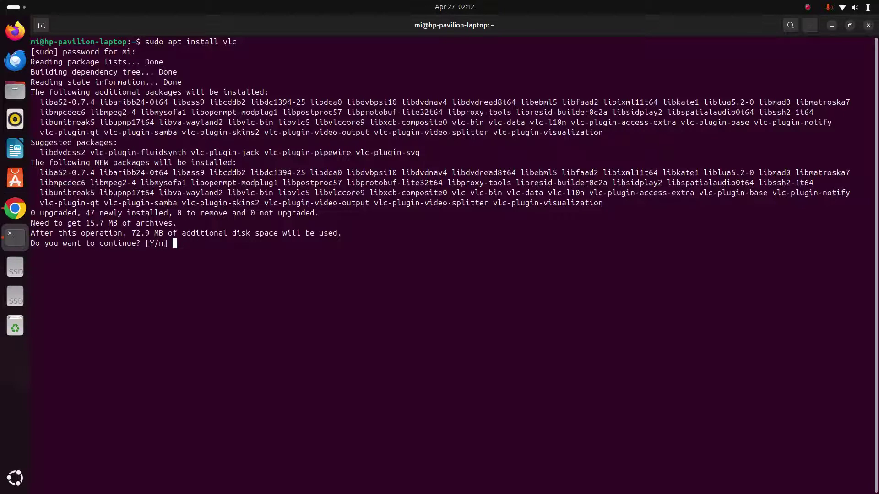
text(Y)
key(Return)
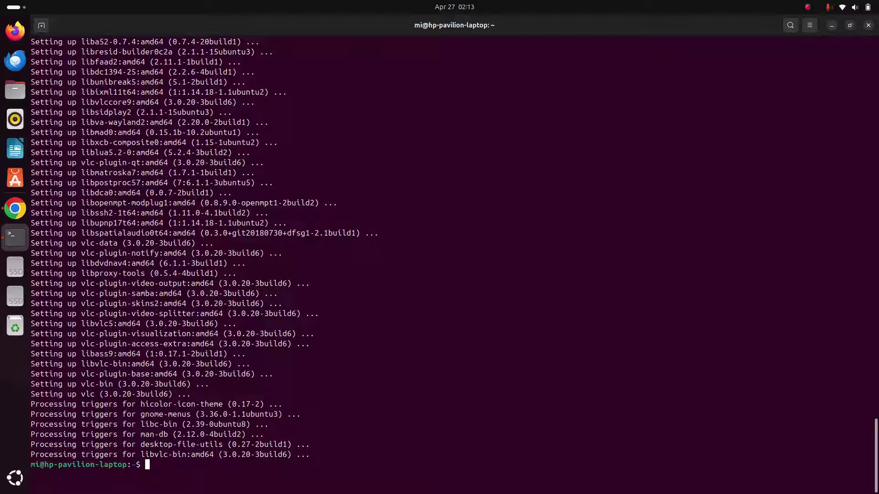
Minimize the terminal and open the Show Apps overview to find VLC.
click(831, 25)
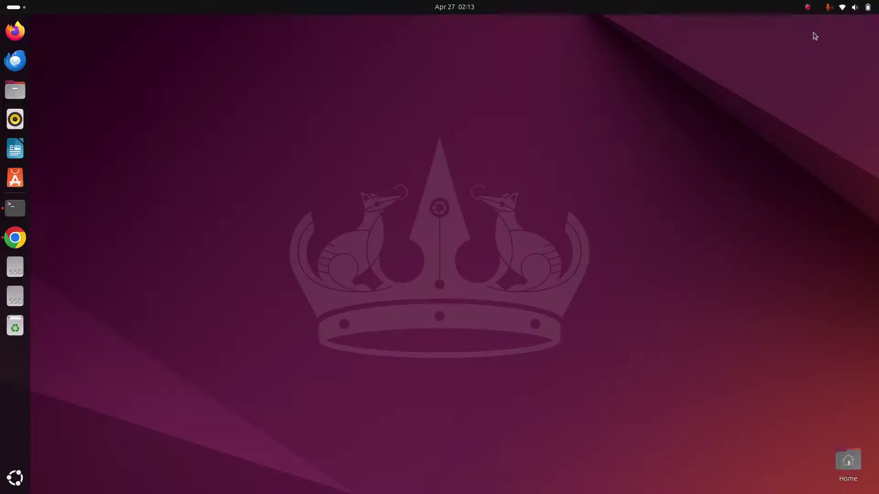
click(15, 478)
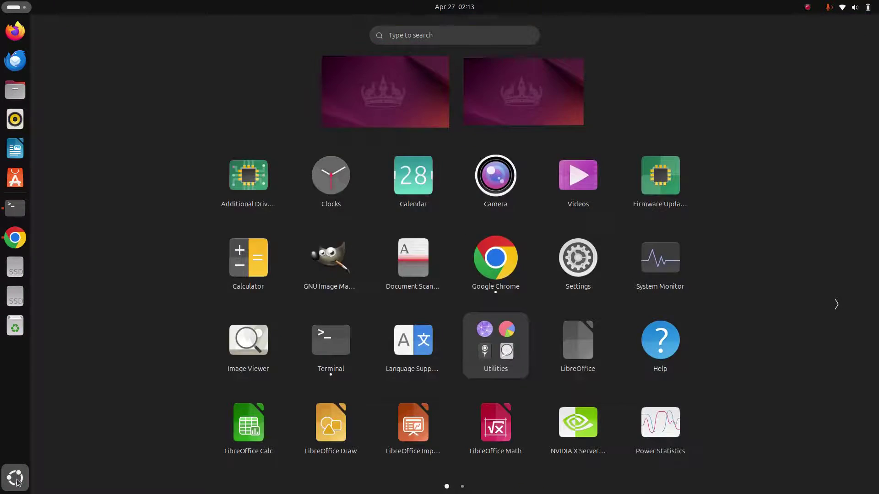
text(vlc)
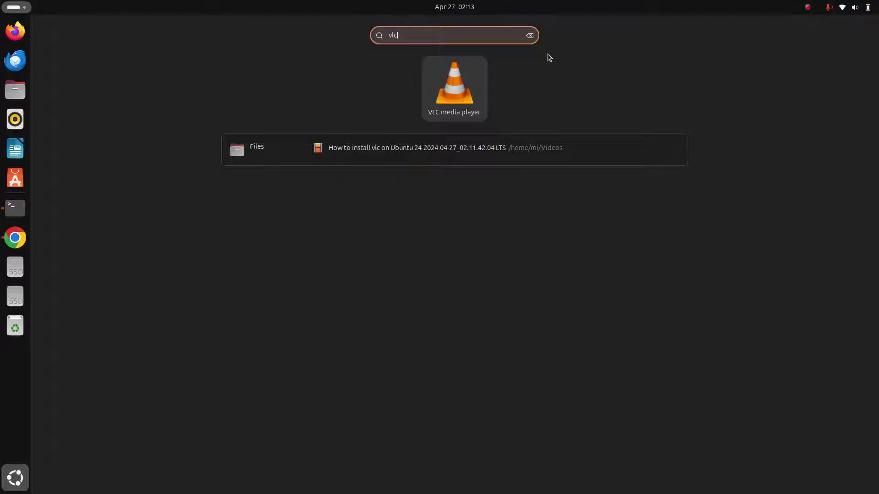
Launch VLC media player from the 'vlc' app search results.
click(451, 93)
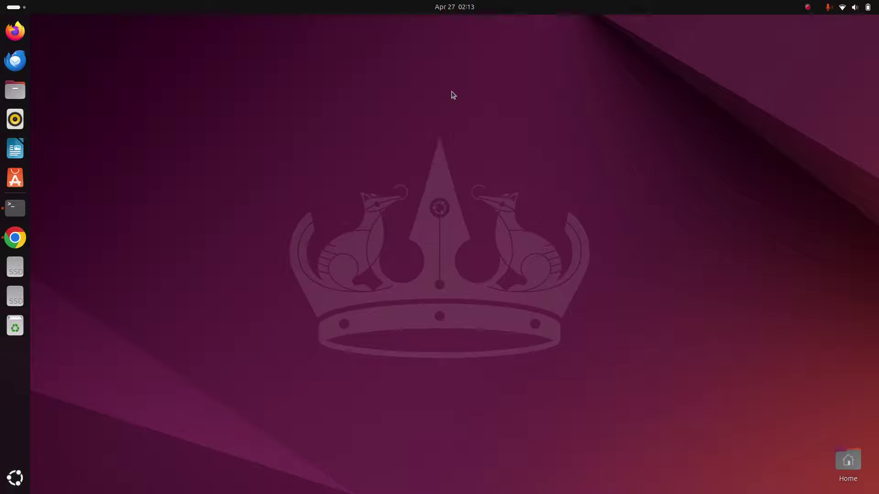